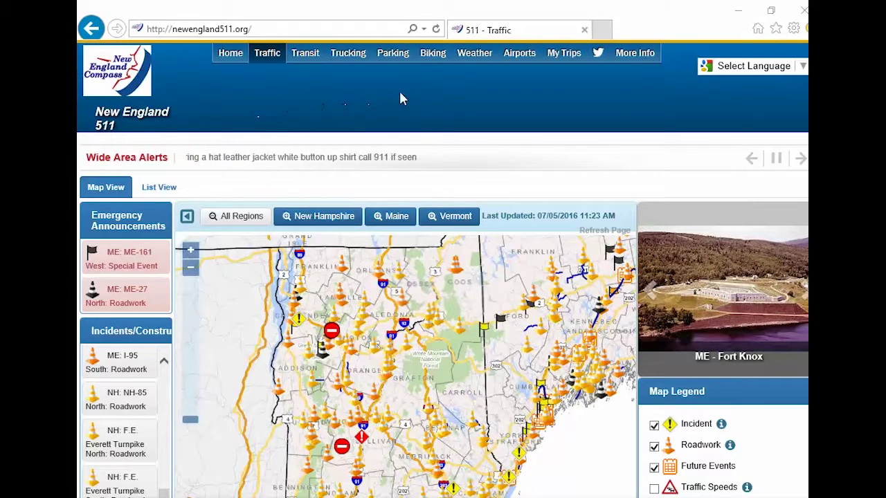
Open My Trips and log in with the account's e-mail address and password.
click(559, 59)
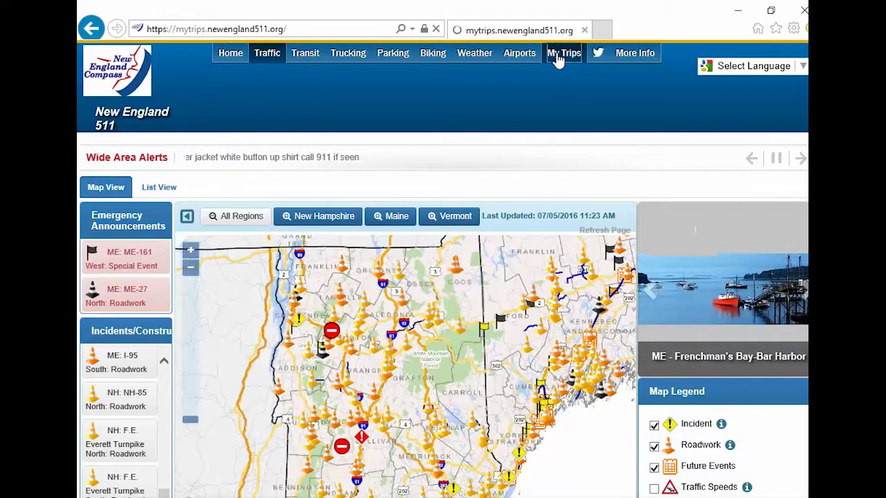
click(486, 280)
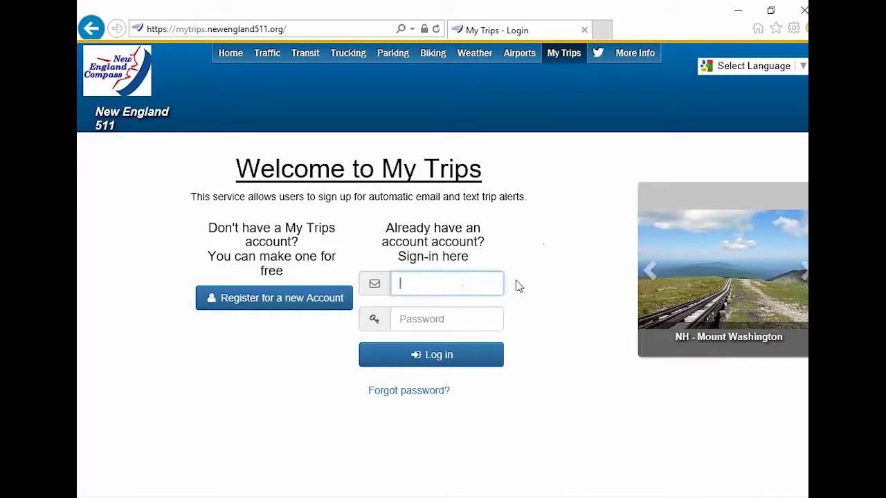
key(Down)
key(Return)
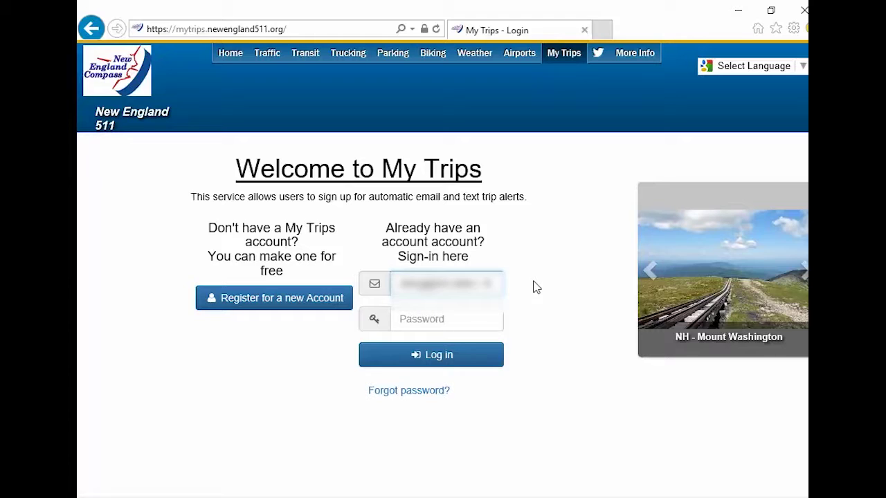
key(Tab)
text(••••••••••)
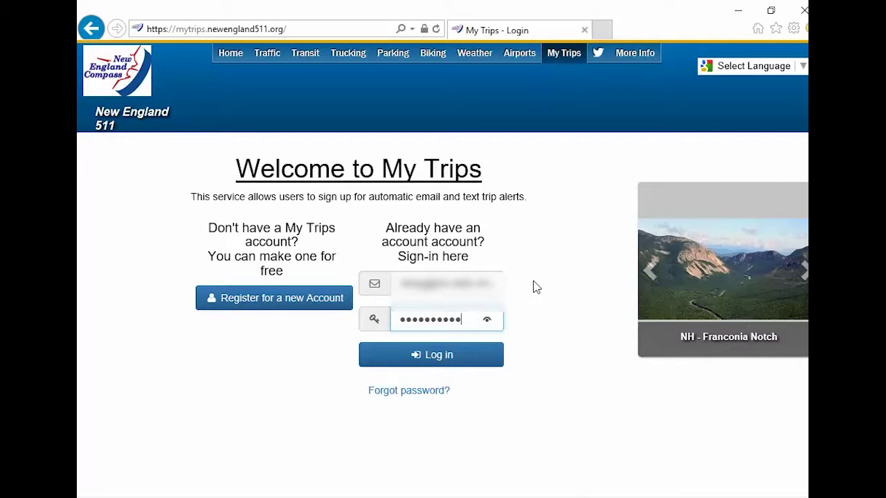
click(437, 355)
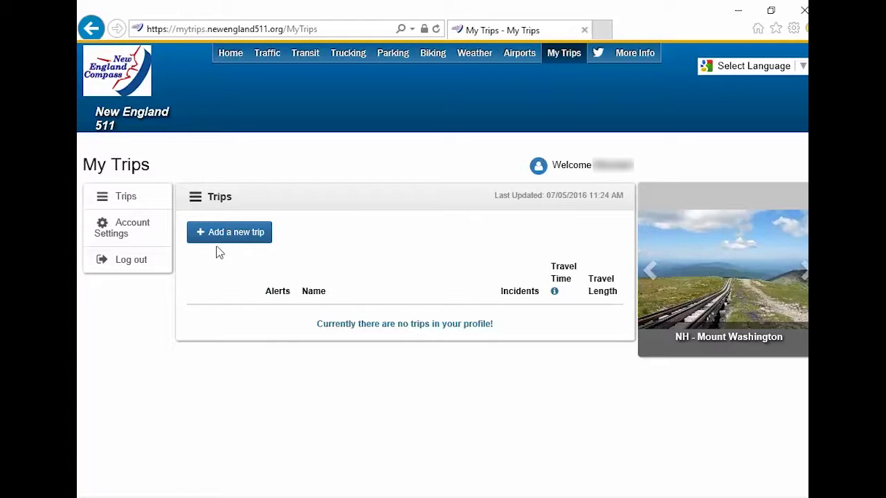
Start a new trip and name it Home to Work.
click(218, 238)
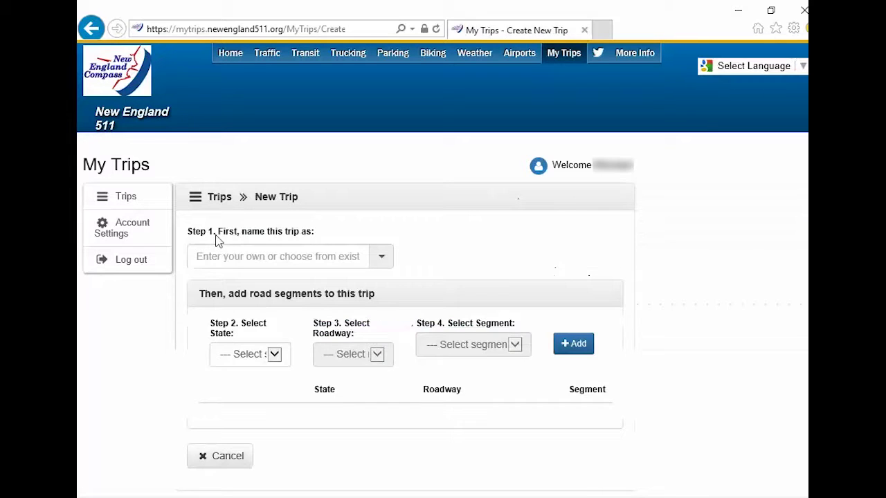
click(359, 256)
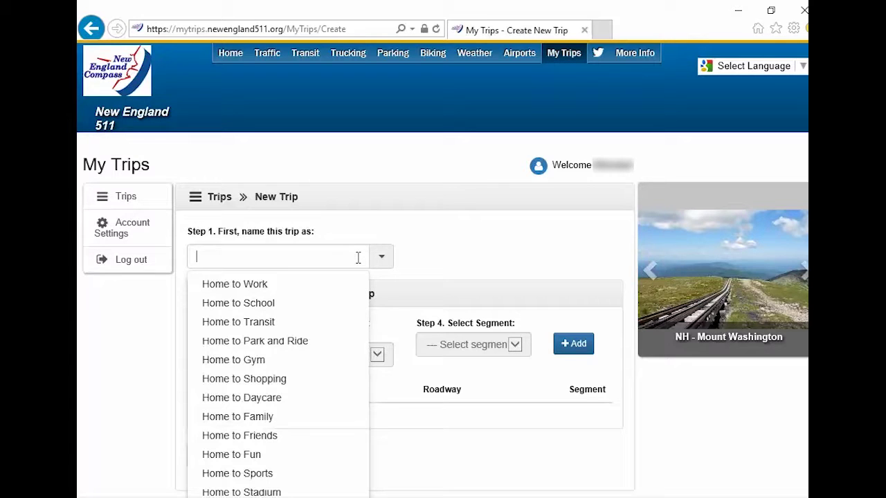
click(346, 292)
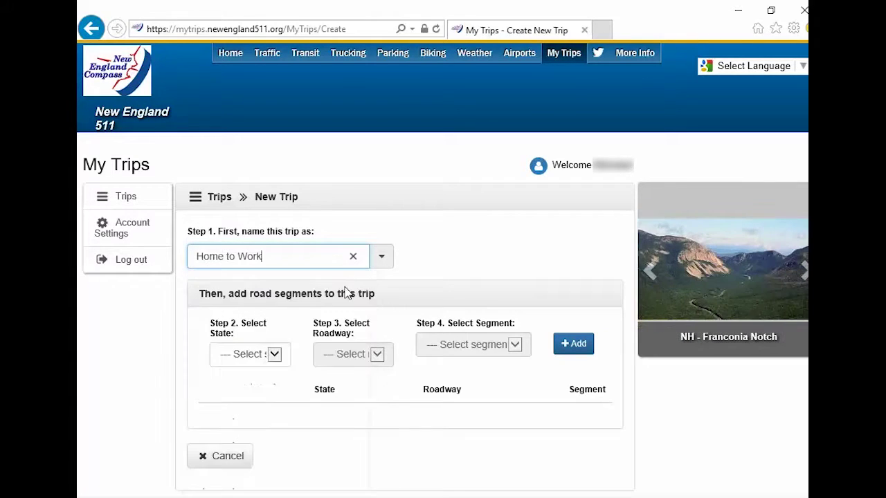
Add the New Hampshire I-93 North segment Mass State Line to Hooksett Rest Area to the trip.
click(274, 357)
click(274, 355)
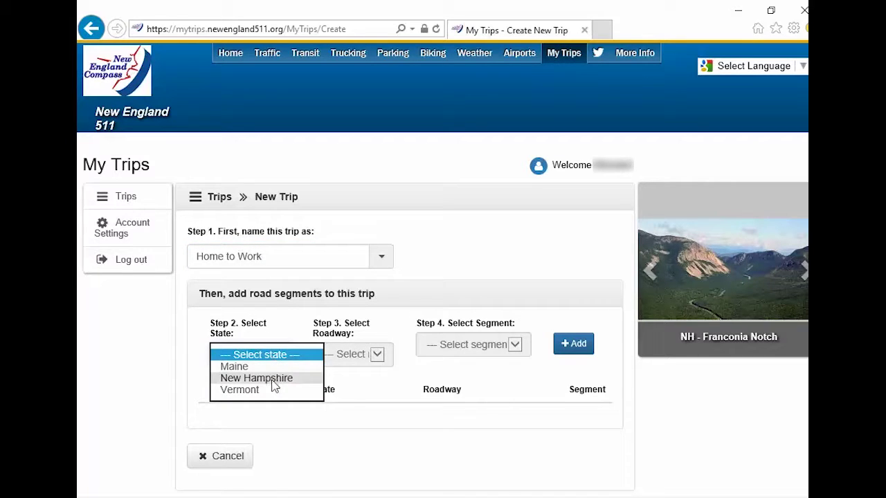
click(273, 378)
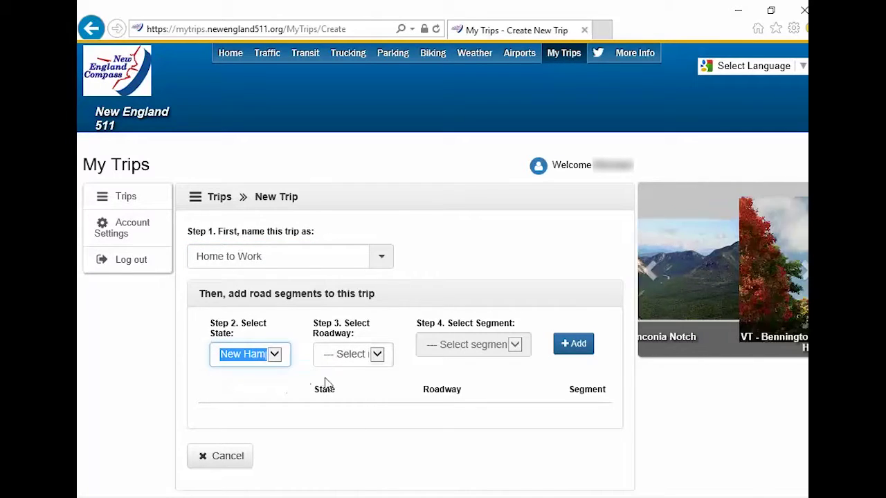
click(378, 355)
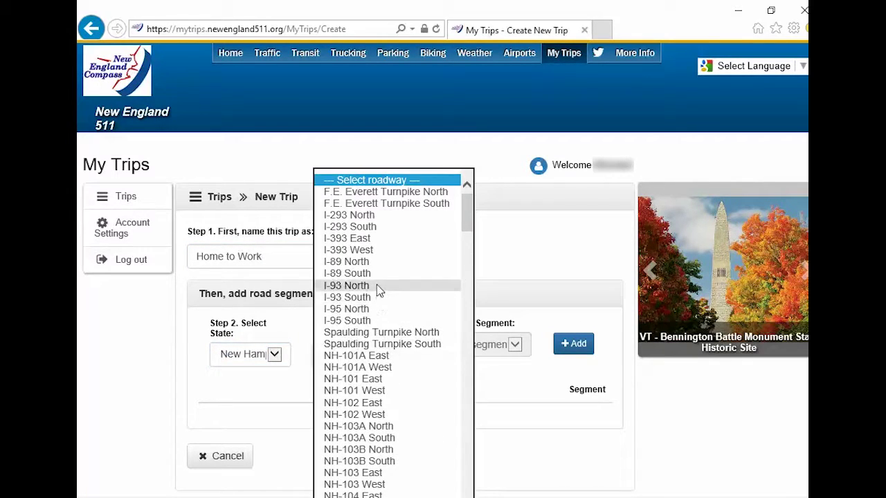
click(377, 285)
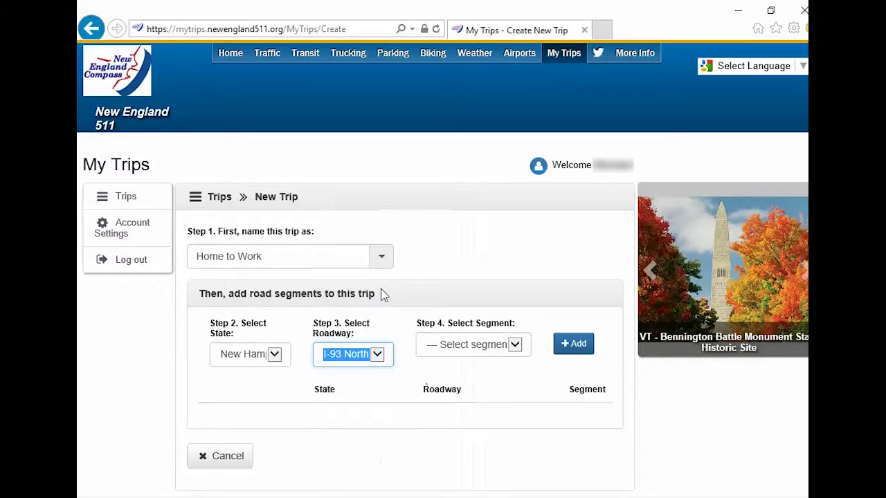
click(515, 346)
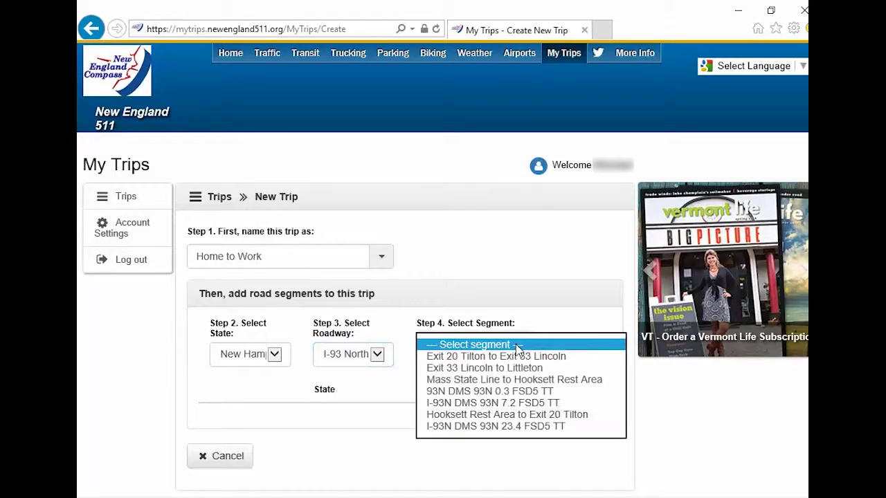
click(519, 386)
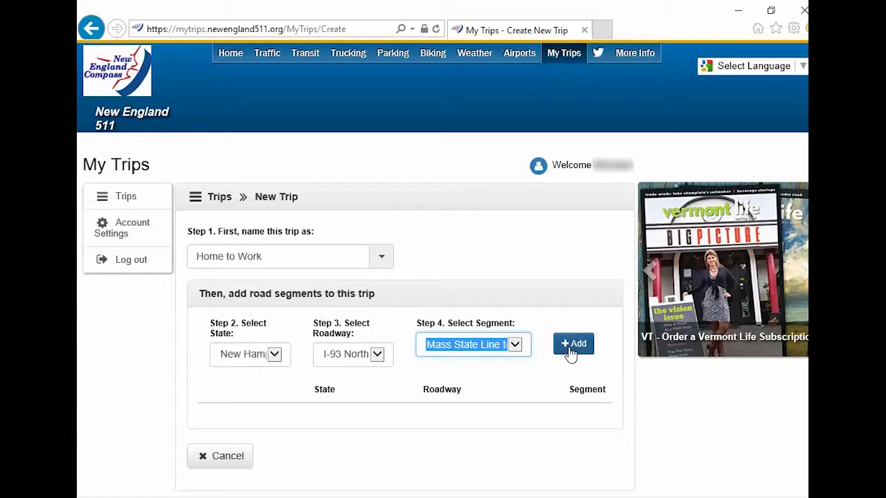
click(572, 344)
Add the I-93 South segment Hooksett Rest Area to Mass State Line and save the trip.
scroll(569, 405, down, 2)
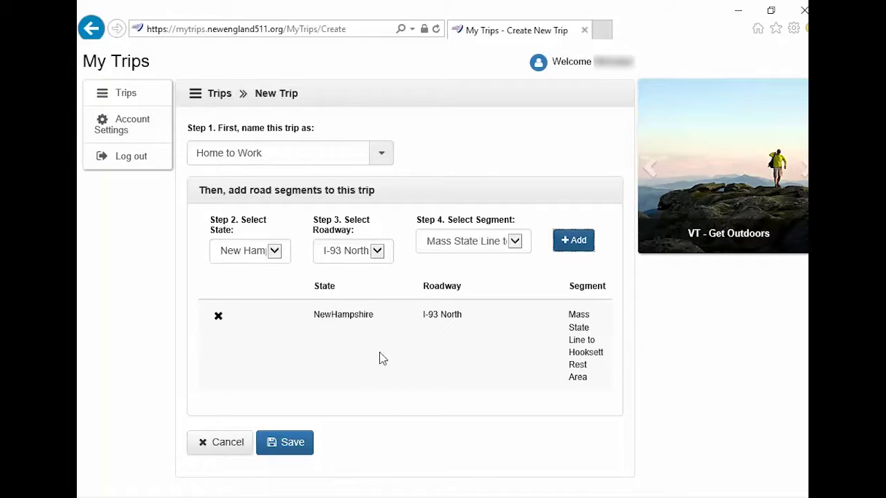
click(378, 252)
click(379, 263)
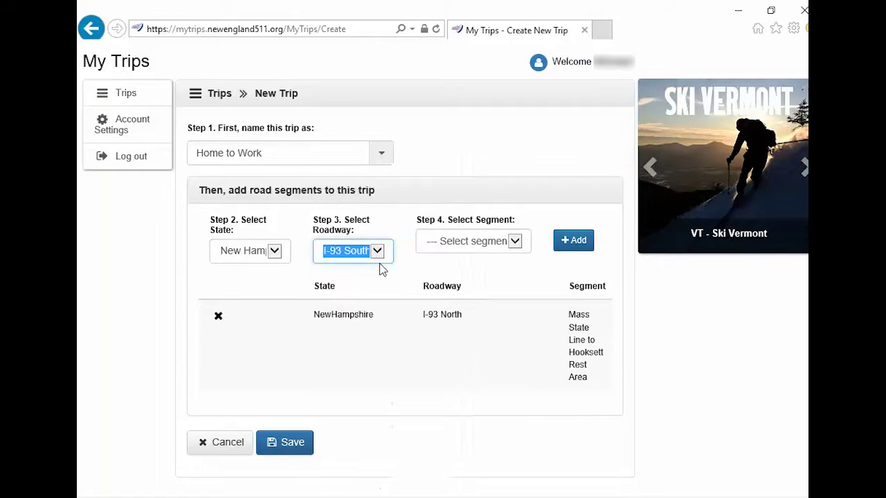
click(517, 243)
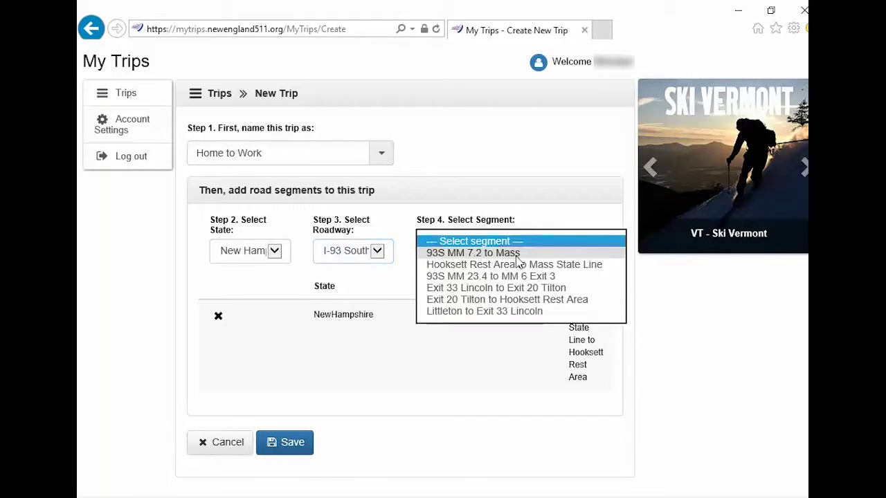
click(519, 265)
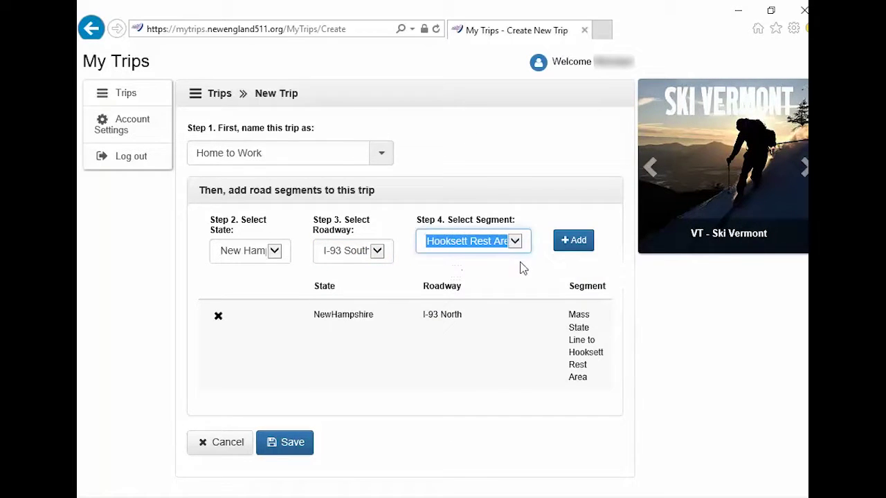
click(573, 243)
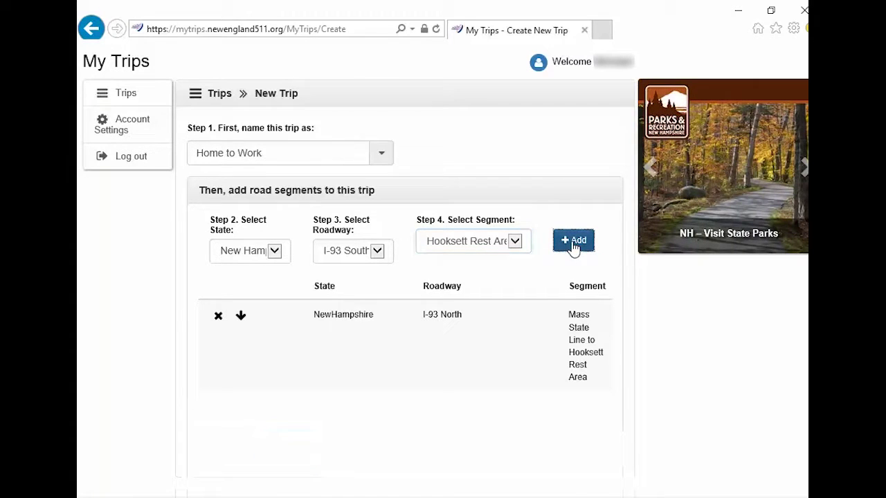
scroll(560, 341, down, 2)
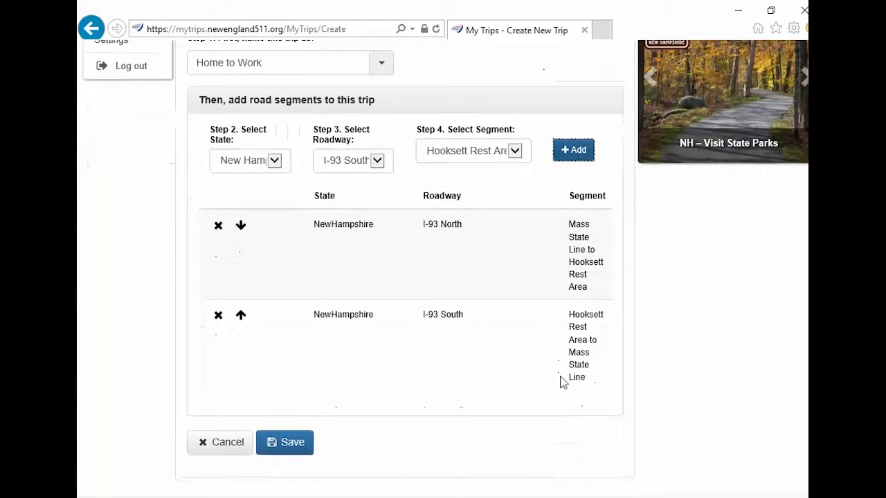
click(299, 445)
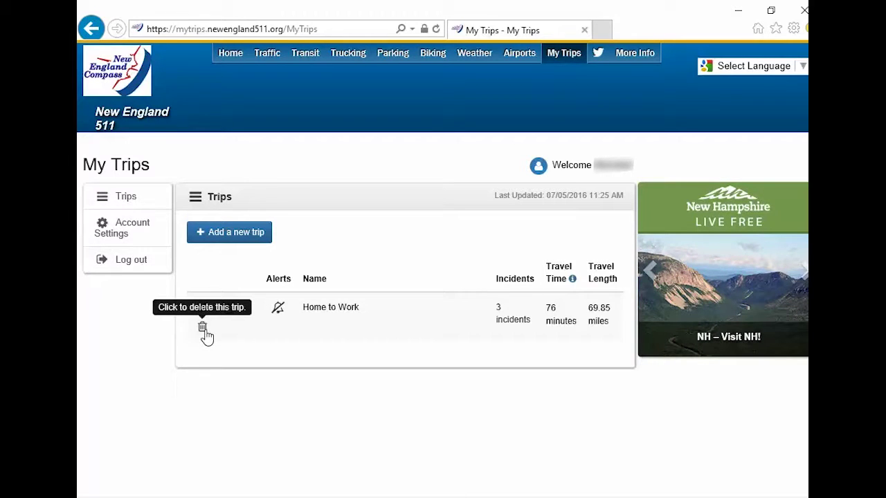
Set up alerts for the Home to Work trip covering Incidents, Roadworks and Special Events at all severity levels.
click(278, 312)
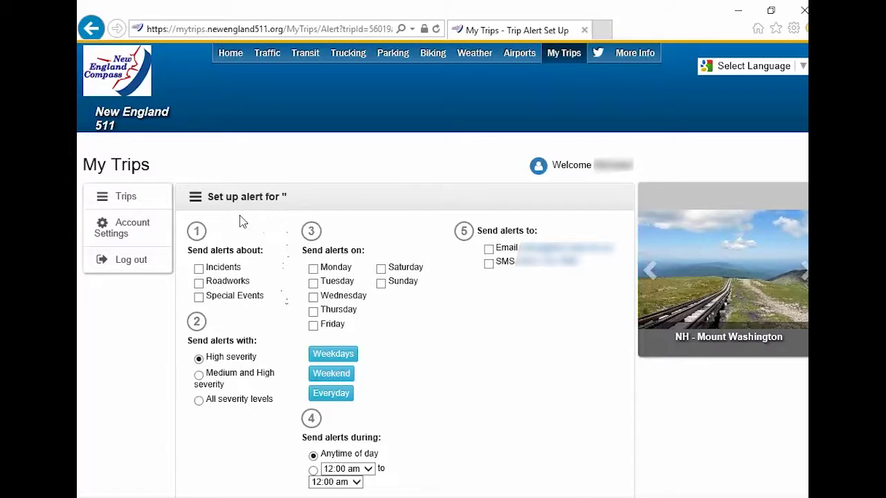
click(198, 268)
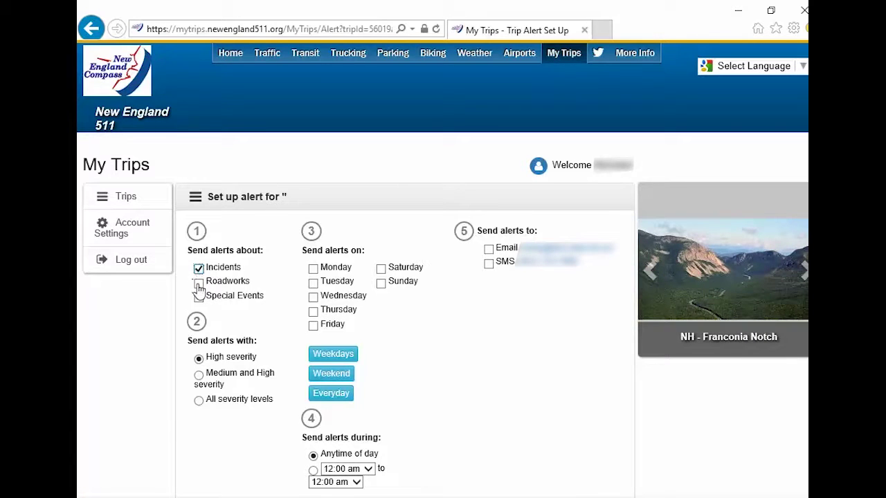
click(199, 282)
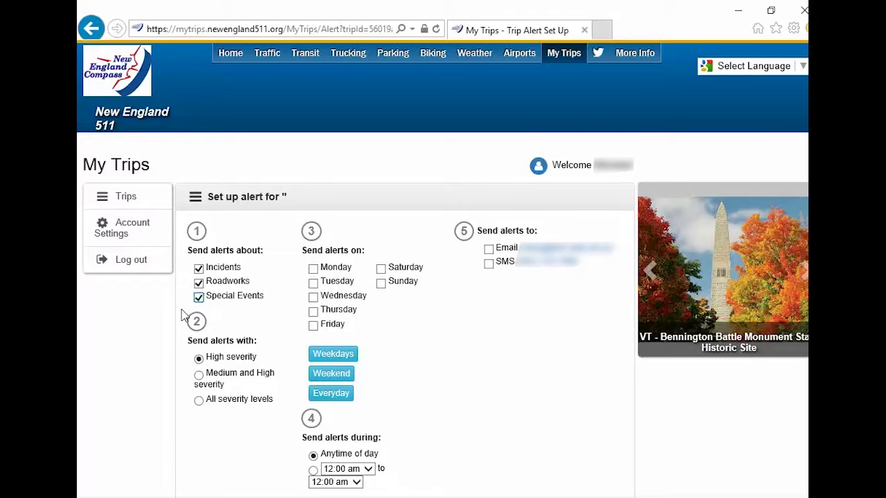
click(199, 399)
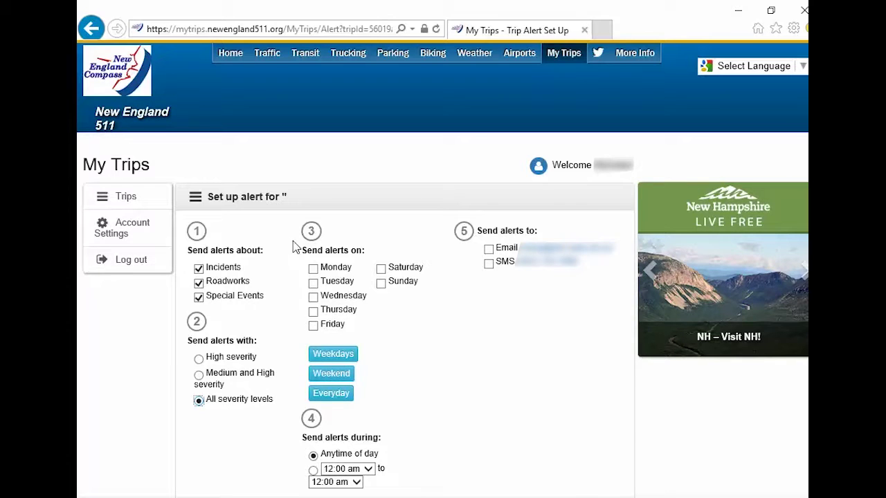
Try the weekdays and weekend presets for the alert days, and finish with Everyday.
click(315, 360)
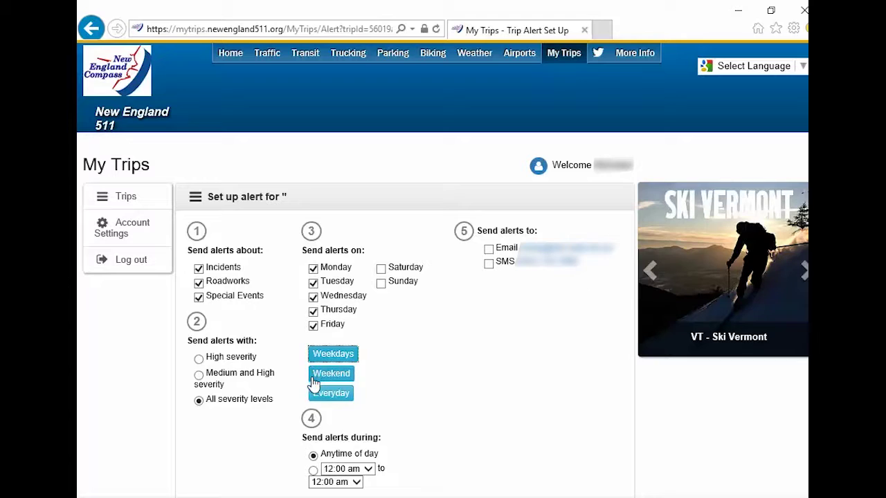
click(315, 383)
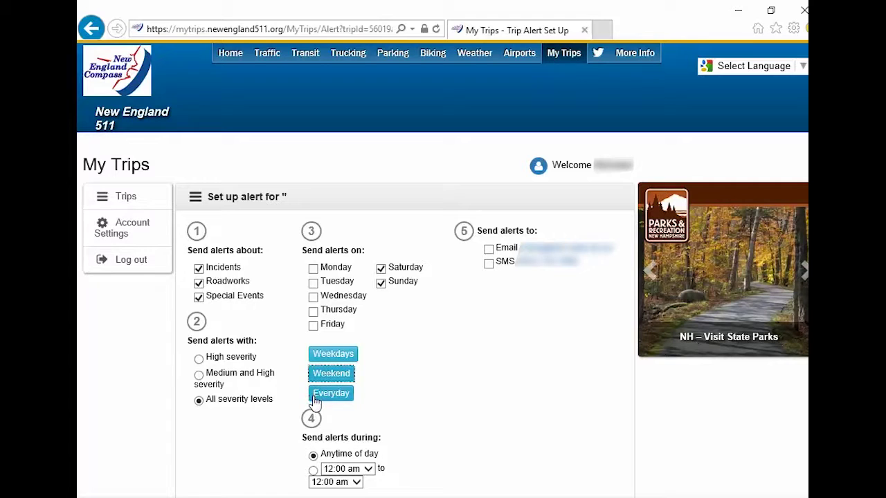
click(316, 400)
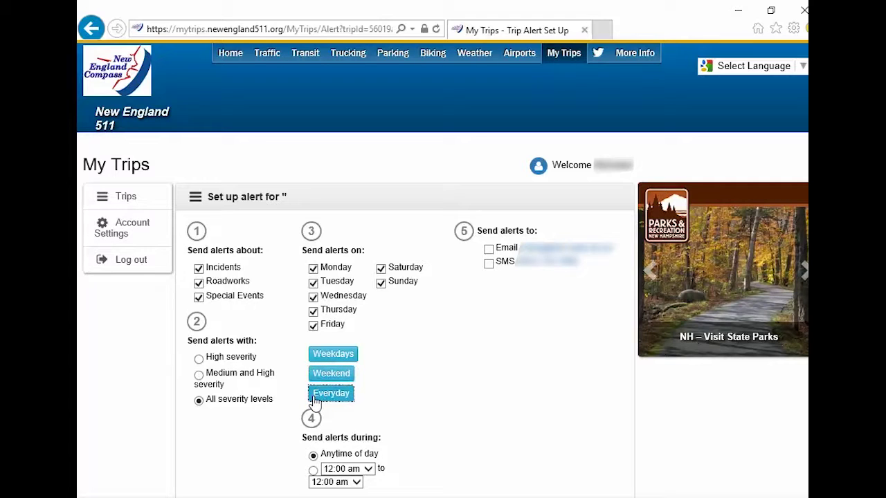
Limit the alerts to the period from 06:00 am to 06:00 pm.
click(312, 470)
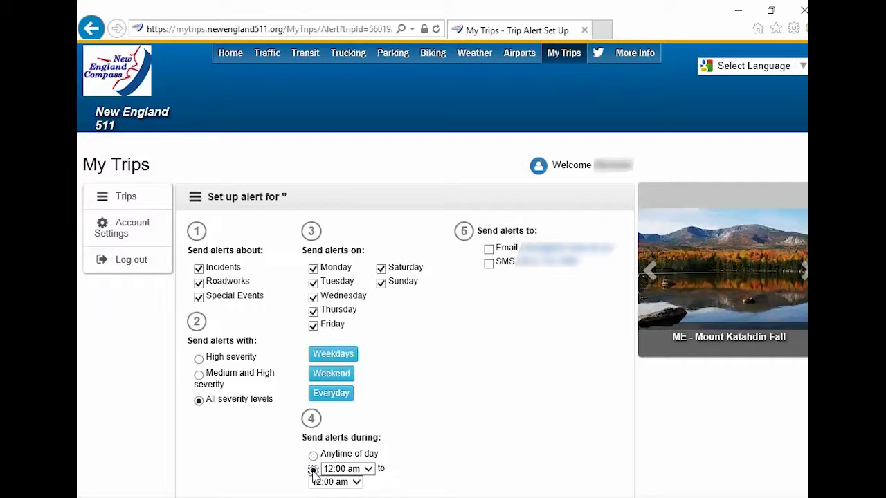
click(368, 470)
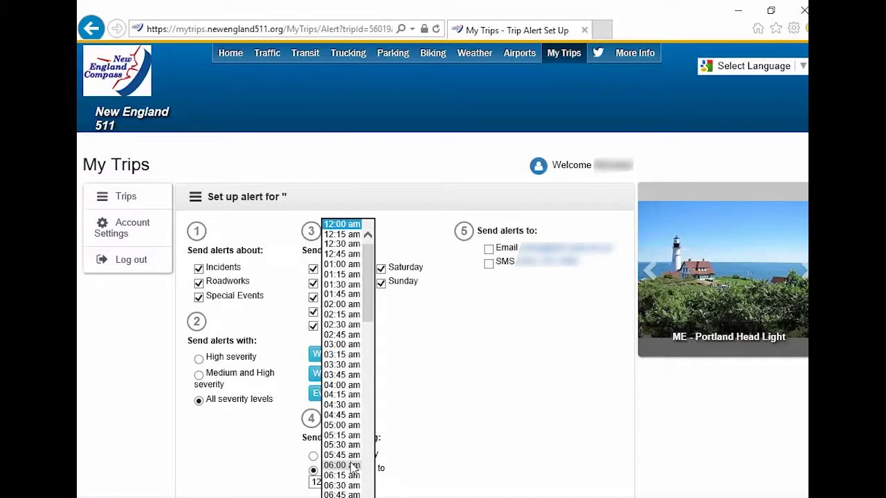
click(350, 466)
click(355, 483)
drag(356, 356, 360, 450)
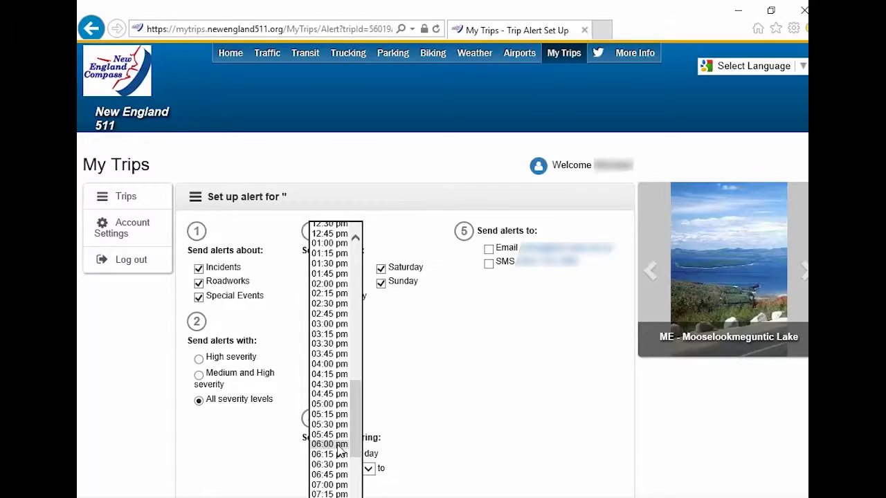
click(338, 447)
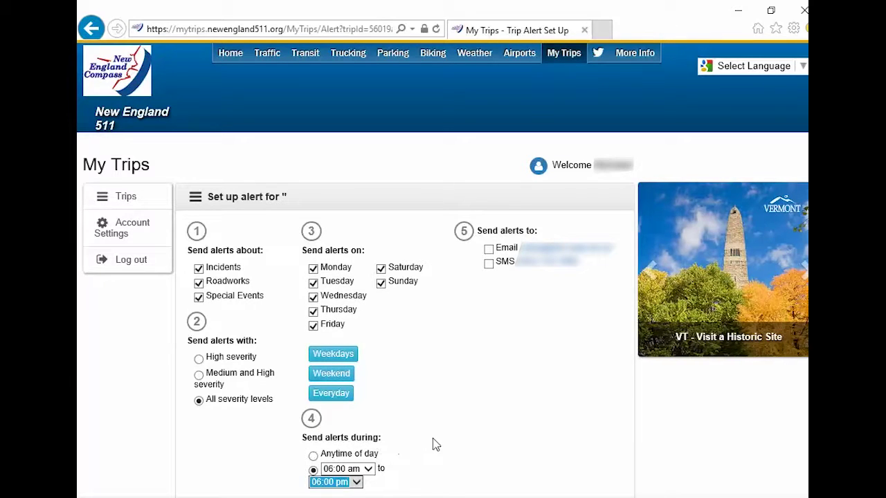
Send the alerts by both Email and SMS, and save the alert setup.
click(489, 249)
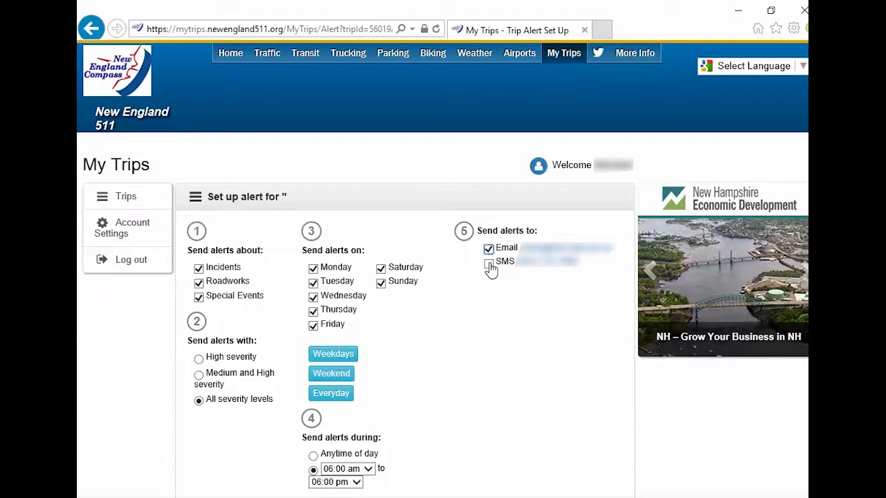
click(490, 264)
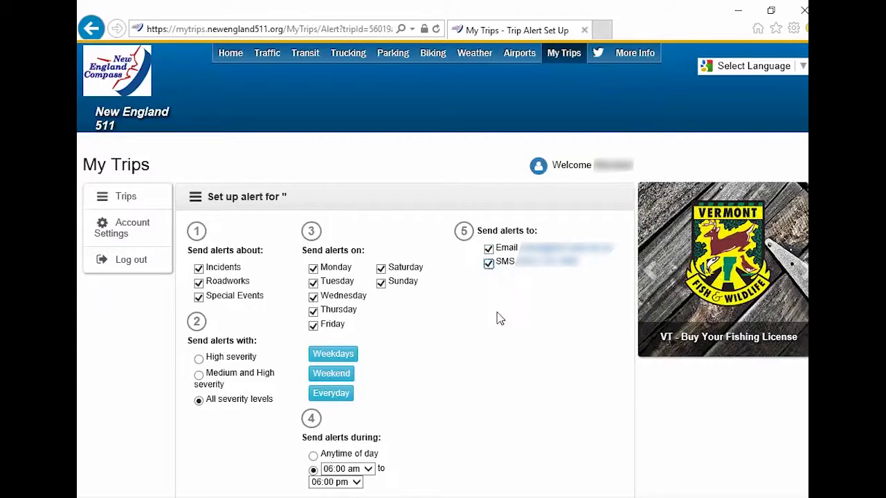
scroll(502, 356, down, 1)
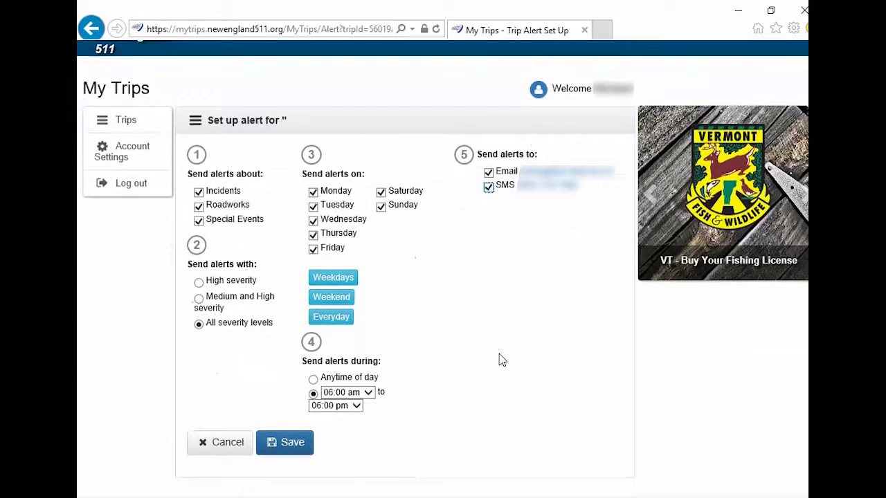
click(284, 441)
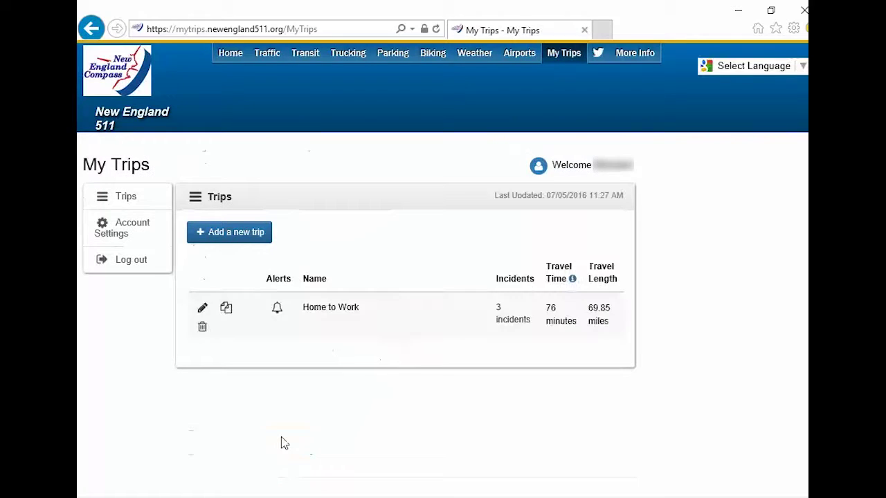